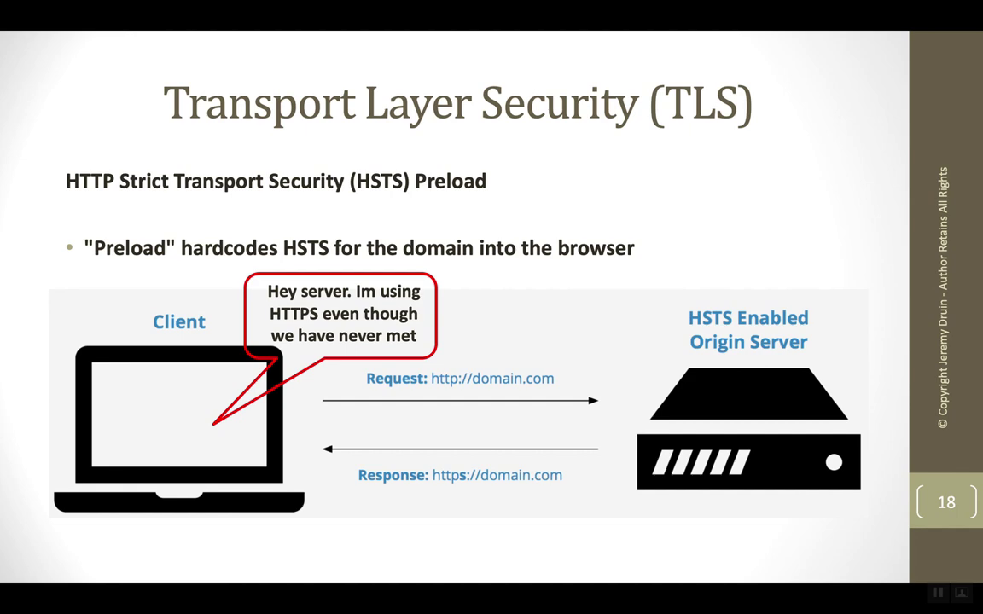
# - Switch to Safari and view the information and submission requirements on the hstspreload.org page
pyautogui.press('super+Tab')
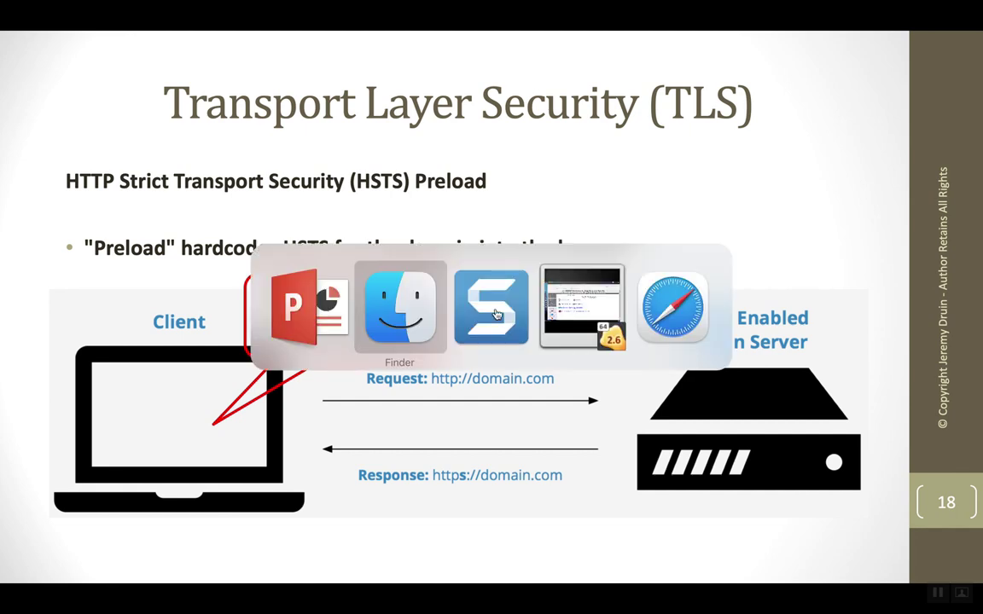
pyautogui.press('super+Tab')
pyautogui.press('super+Tab')
pyautogui.press('super+Tab')
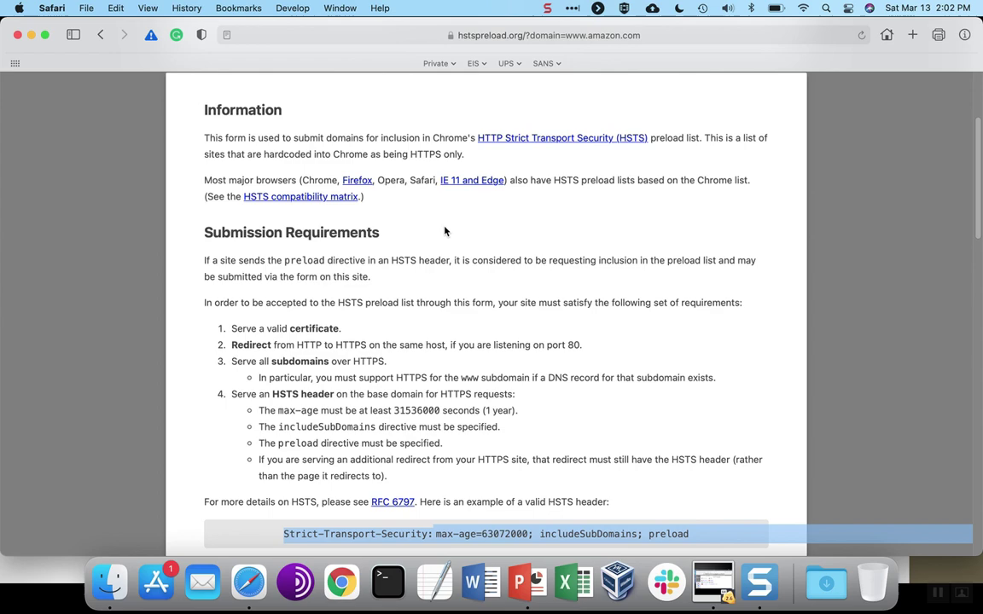
pyautogui.scroll(5, 444, 230)
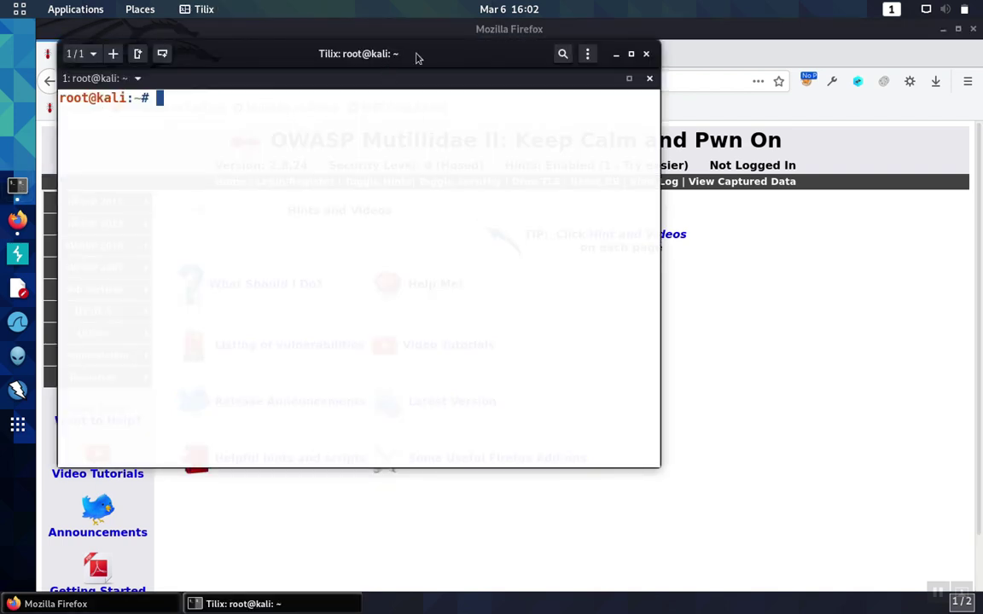
# - Open /etc/apache2/conf/headers.conf in the nano editor from the Tilix terminal
pyautogui.moveTo(417, 58); pyautogui.dragTo(540, 101)
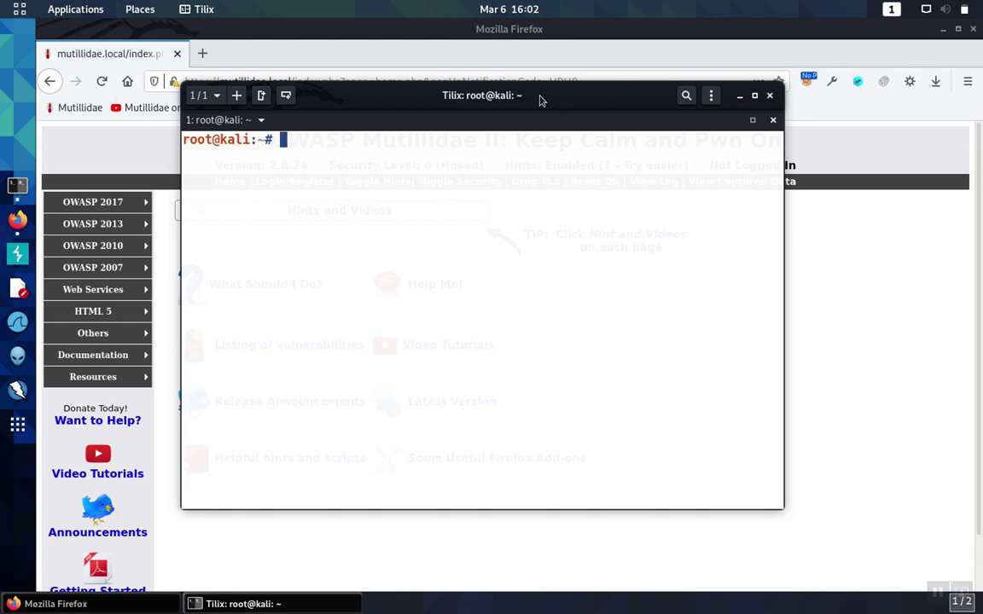
pyautogui.write('nano /etc/')
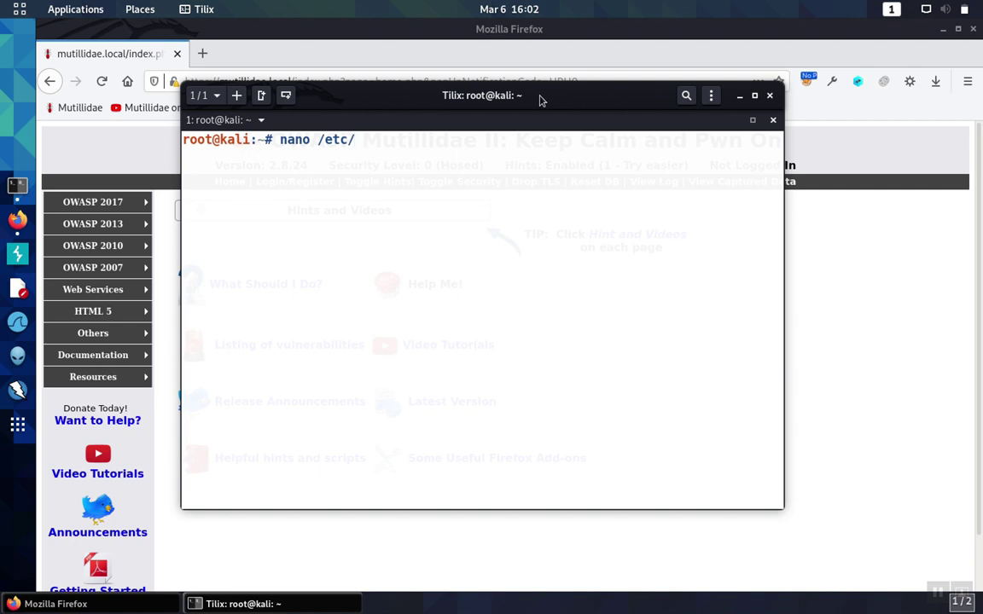
pyautogui.write('apache2/')
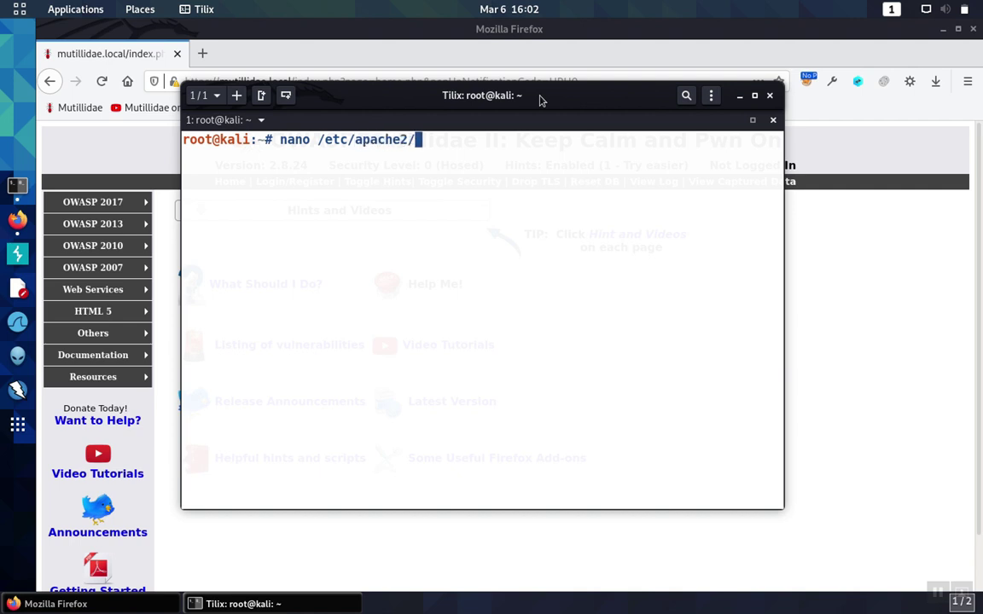
pyautogui.write('conf/h')
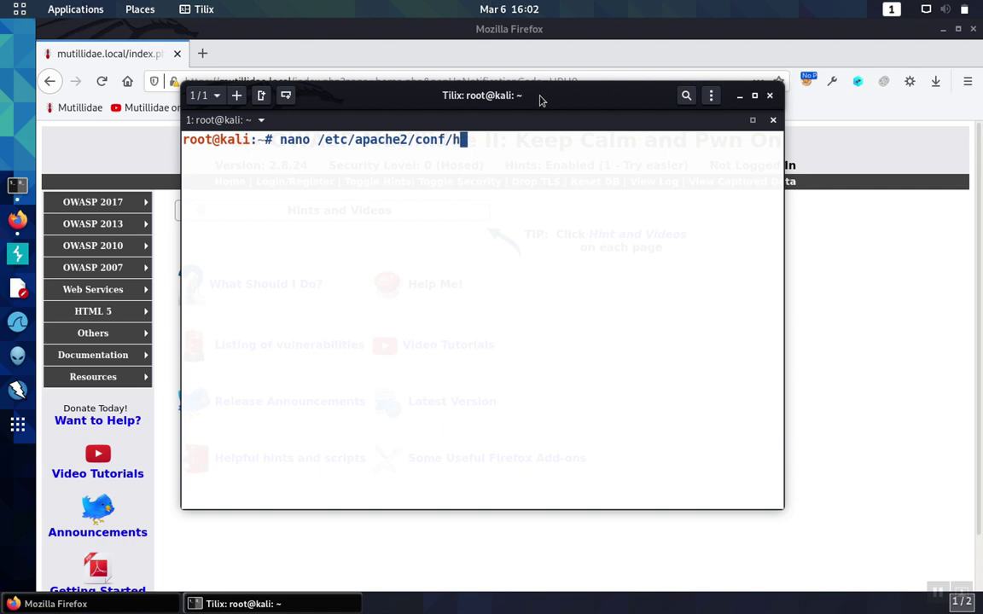
pyautogui.press('Tab')
pyautogui.press('Return')
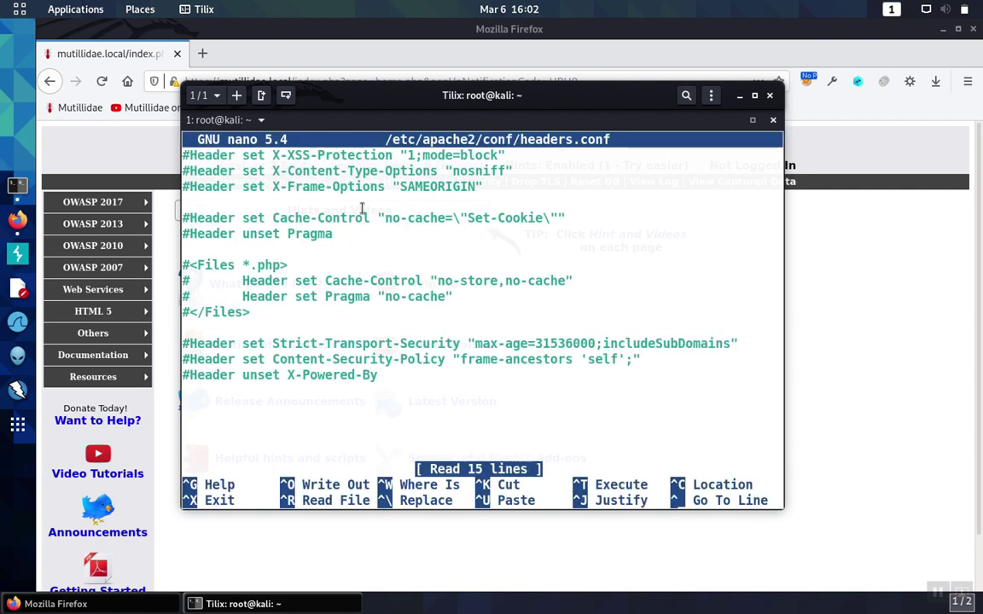
# - Uncomment the X-XSS-Protection, X-Content-Type-Options and X-Frame-Options header lines in headers.conf
pyautogui.press('Right')
pyautogui.press('BackSpace')
pyautogui.press('Down')
pyautogui.press('Right')
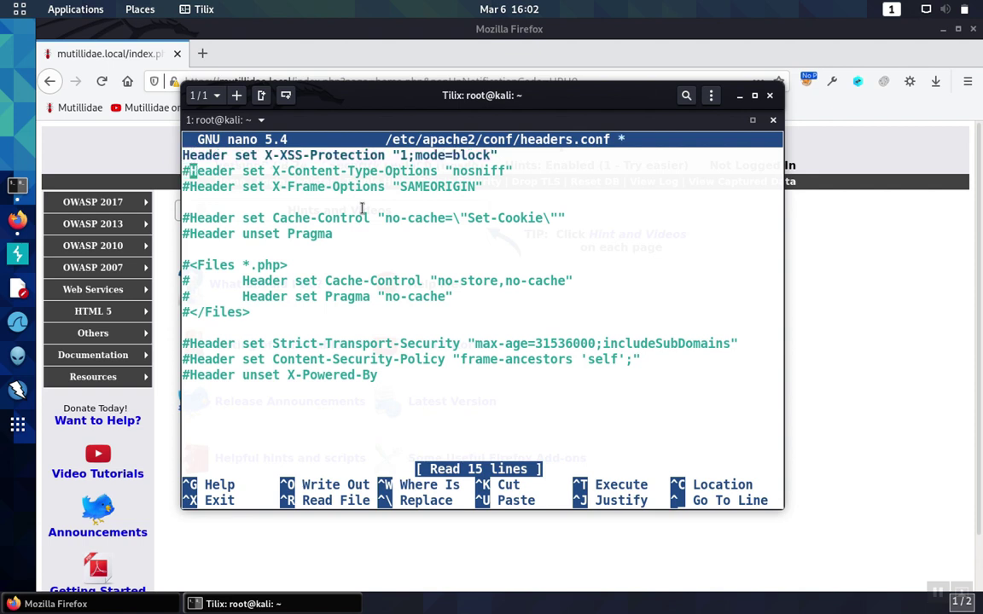
pyautogui.press('BackSpace')
pyautogui.press('Down')
pyautogui.press('Right')
pyautogui.press('BackSpace')
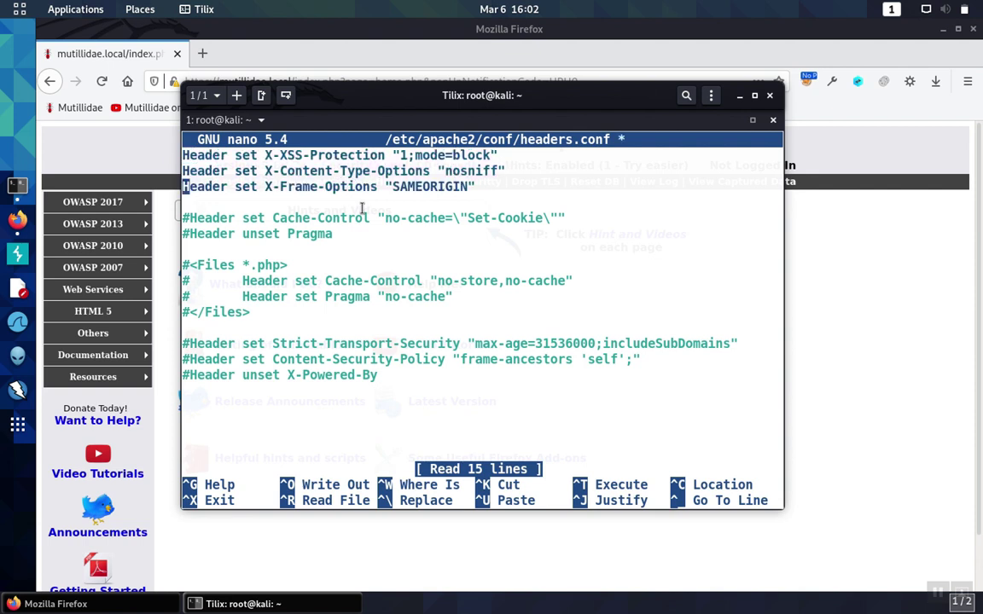
pyautogui.moveTo(482, 189); pyautogui.dragTo(181, 150)
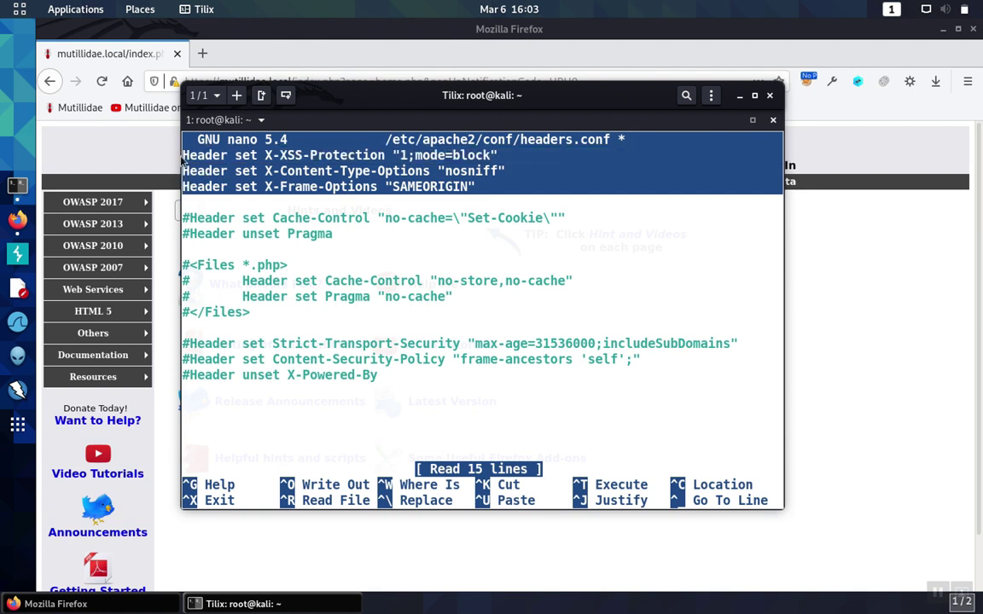
# - Save headers.conf under its existing name and exit nano
pyautogui.hotkey('ctrl', 'x')
pyautogui.press('y')
pyautogui.press('Return')
pyautogui.press('Return')
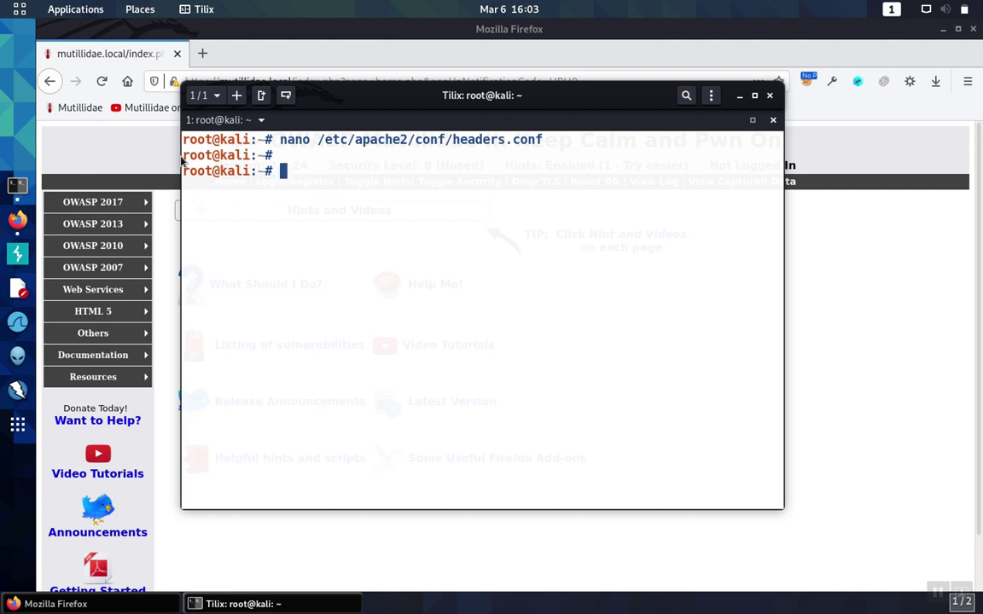
# - Open /etc/apache2/sites-available/mutillidae.conf in nano
pyautogui.press('Up')
pyautogui.press('BackSpace')
pyautogui.press('BackSpace')
pyautogui.press('BackSpace')
pyautogui.press('BackSpace')
pyautogui.press('BackSpace')
pyautogui.press('BackSpace')
pyautogui.press('BackSpace')
pyautogui.press('BackSpace')
pyautogui.press('BackSpace')
pyautogui.press('BackSpace')
pyautogui.press('BackSpace')
pyautogui.press('BackSpace')
pyautogui.press('BackSpace')
pyautogui.press('BackSpace')
pyautogui.press('BackSpace')
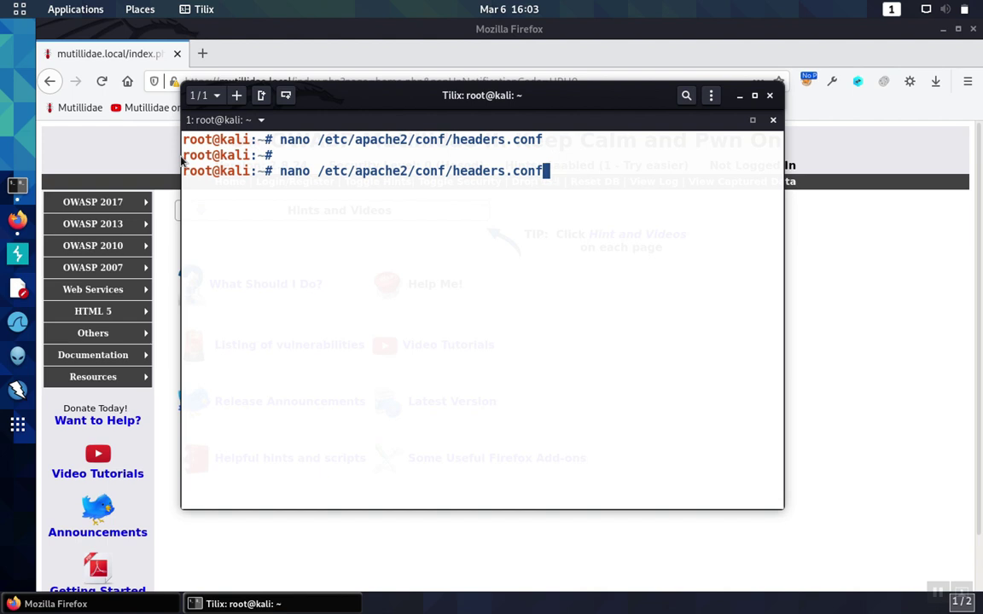
pyautogui.press('BackSpace')
pyautogui.press('BackSpace')
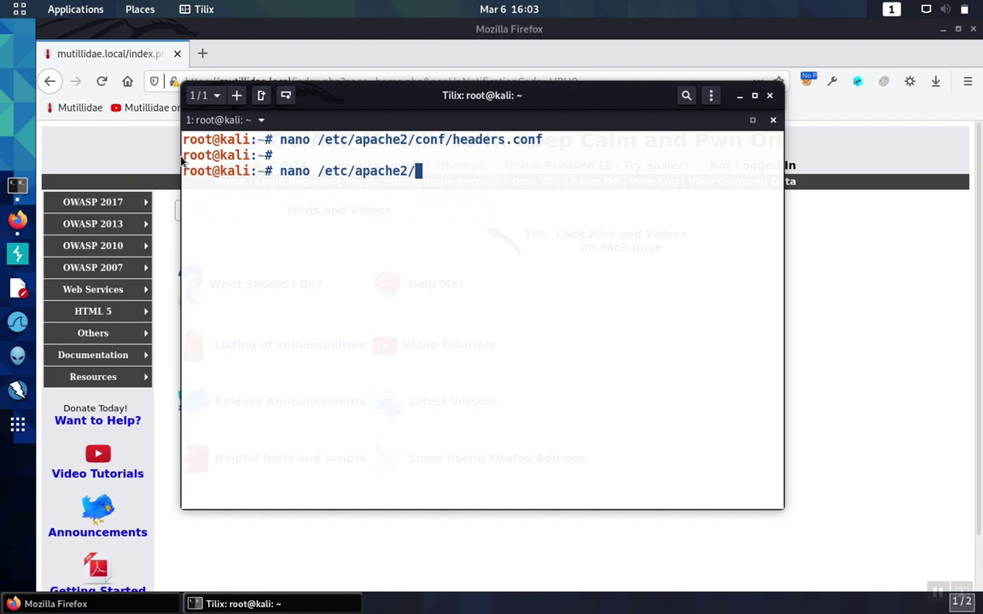
pyautogui.write('sit')
pyautogui.press('Tab')
pyautogui.write('a')
pyautogui.press('Tab')
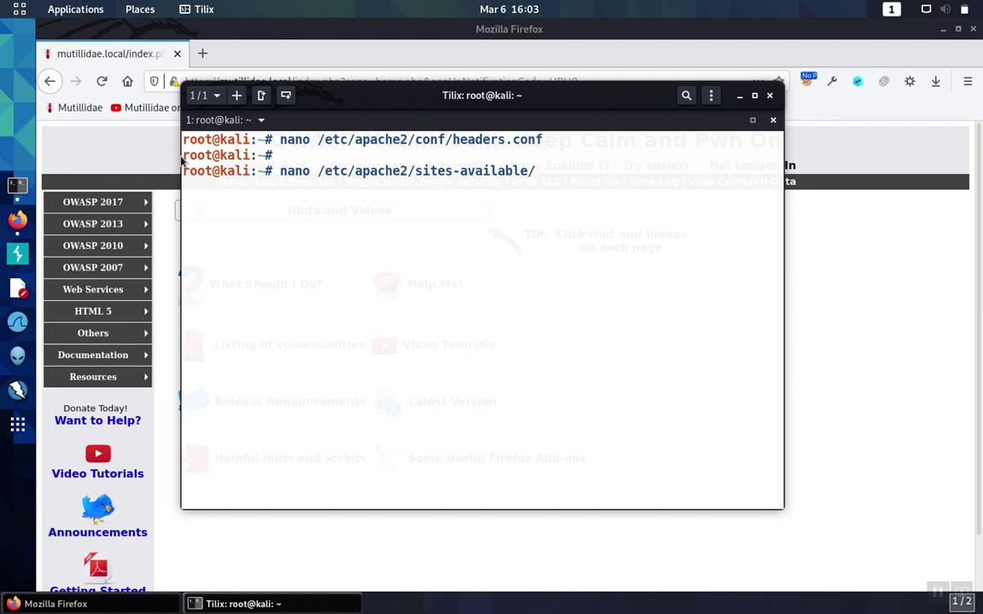
pyautogui.write('m')
pyautogui.press('Tab')
pyautogui.press('Return')
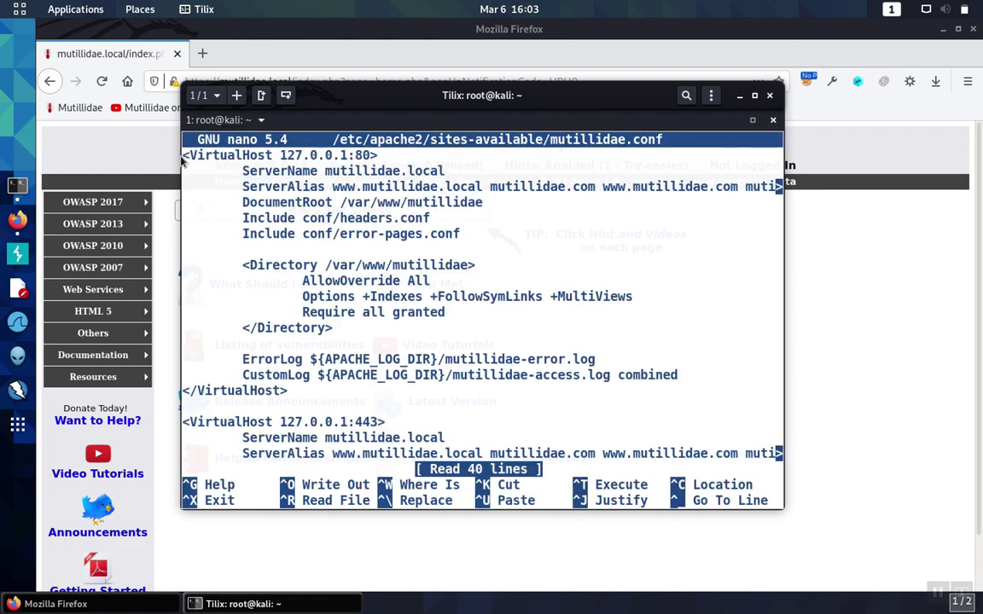
# - Examine the headers.conf include, the SSL directives and the 127.0.0.1:443 virtual host in mutillidae.conf
pyautogui.press('Right')
pyautogui.press('Right')
pyautogui.press('Right')
pyautogui.press('Right')
pyautogui.press('Right')
pyautogui.press('Right')
pyautogui.press('Right')
pyautogui.press('Right')
pyautogui.press('Right')
pyautogui.press('Right')
pyautogui.press('Right')
pyautogui.press('Right')
pyautogui.press('Right')
pyautogui.press('Right')
pyautogui.press('Right')
pyautogui.press('Right')
pyautogui.press('Right')
pyautogui.press('Right')
pyautogui.press('Right')
pyautogui.press('Right')
pyautogui.press('Home')
pyautogui.moveTo(244, 219); pyautogui.dragTo(431, 217)
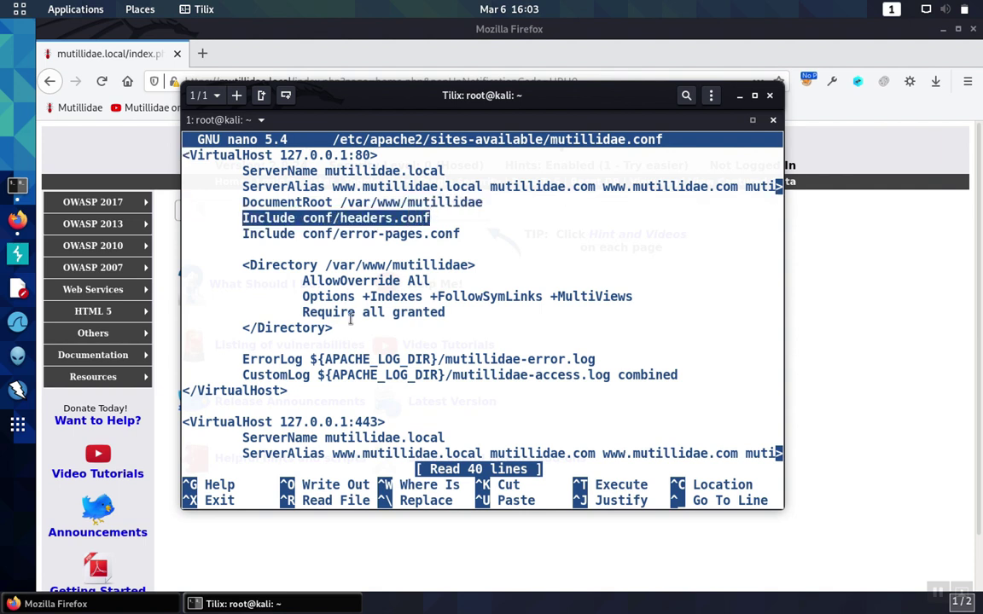
pyautogui.scroll(-11, 350, 320)
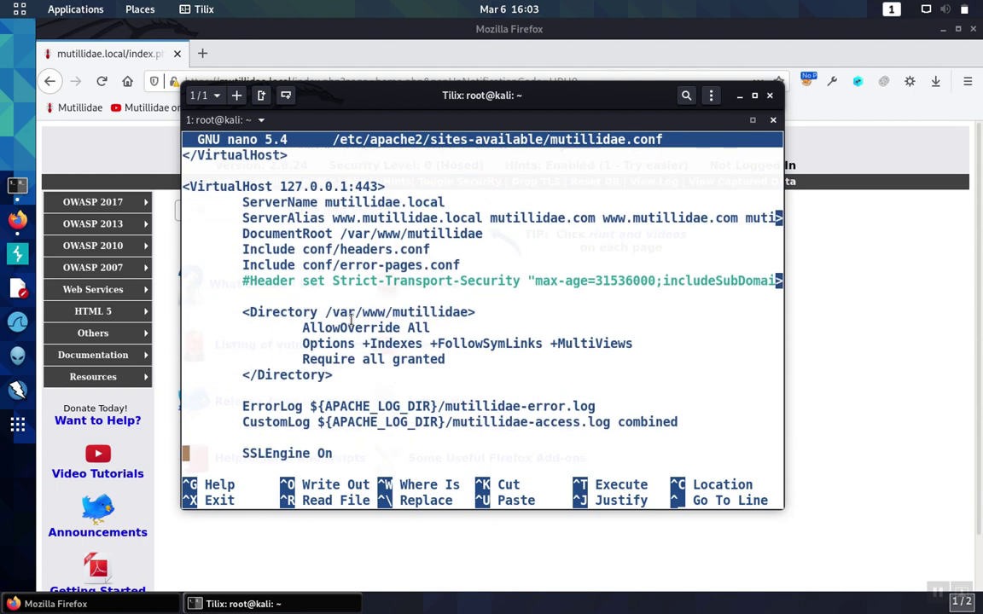
pyautogui.scroll(-2, 350, 320)
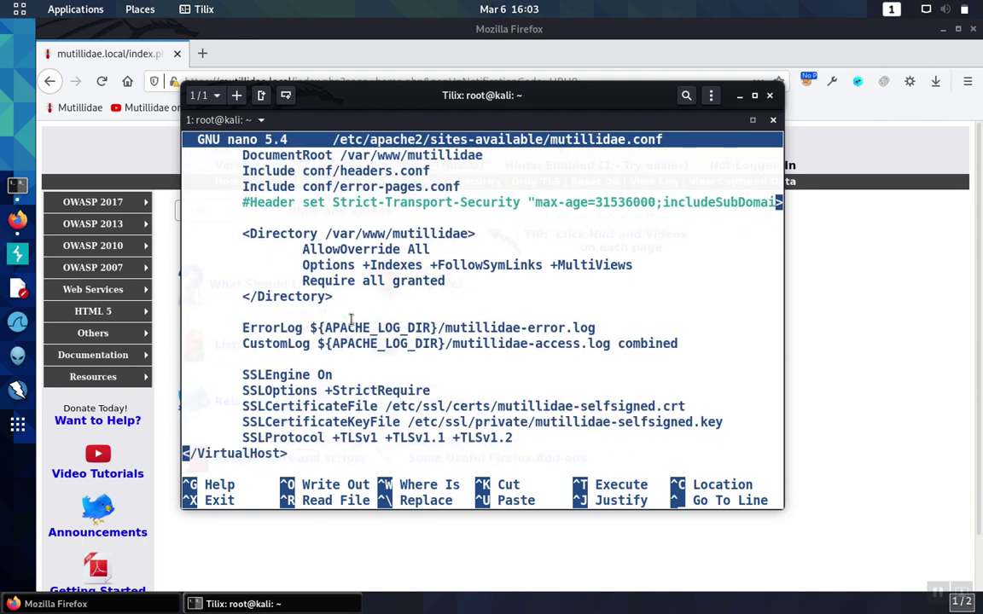
pyautogui.moveTo(529, 436); pyautogui.dragTo(146, 376)
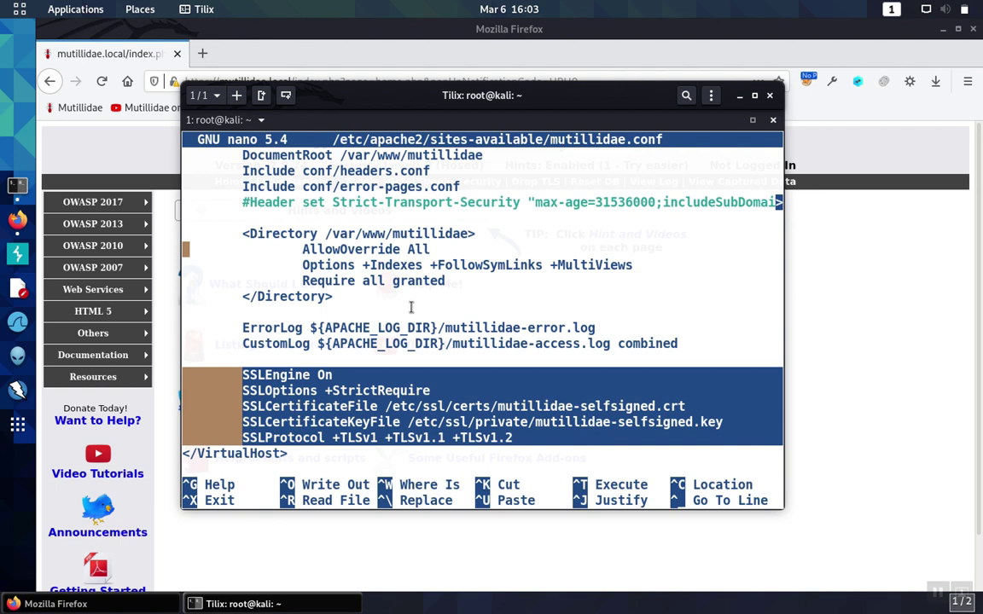
pyautogui.scroll(2, 410, 307)
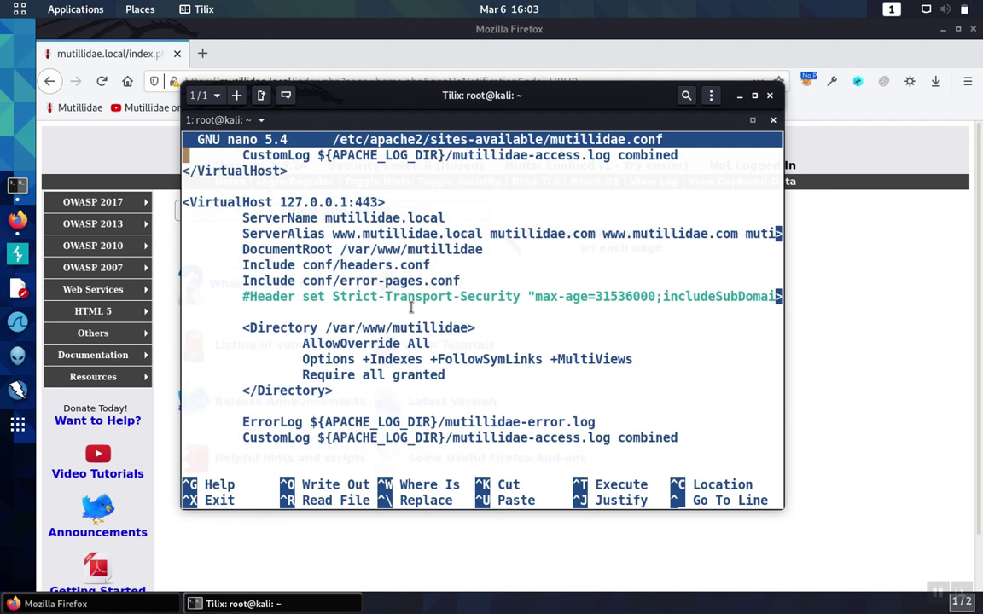
pyautogui.doubleClick(370, 198)
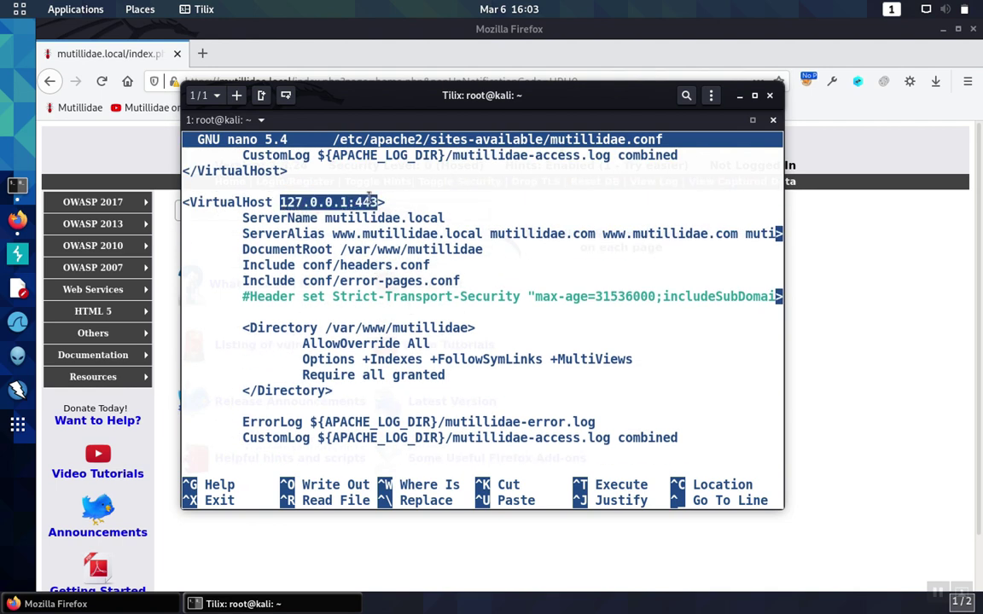
# - Uncomment the Strict-Transport-Security header line in the port 443 virtual host
pyautogui.press('Down')
pyautogui.press('Down')
pyautogui.press('Down')
pyautogui.press('Down')
pyautogui.press('Down')
pyautogui.press('Down')
pyautogui.press('Down')
pyautogui.press('Down')
pyautogui.press('Down')
pyautogui.press('Right')
pyautogui.press('Right')
pyautogui.press('BackSpace')
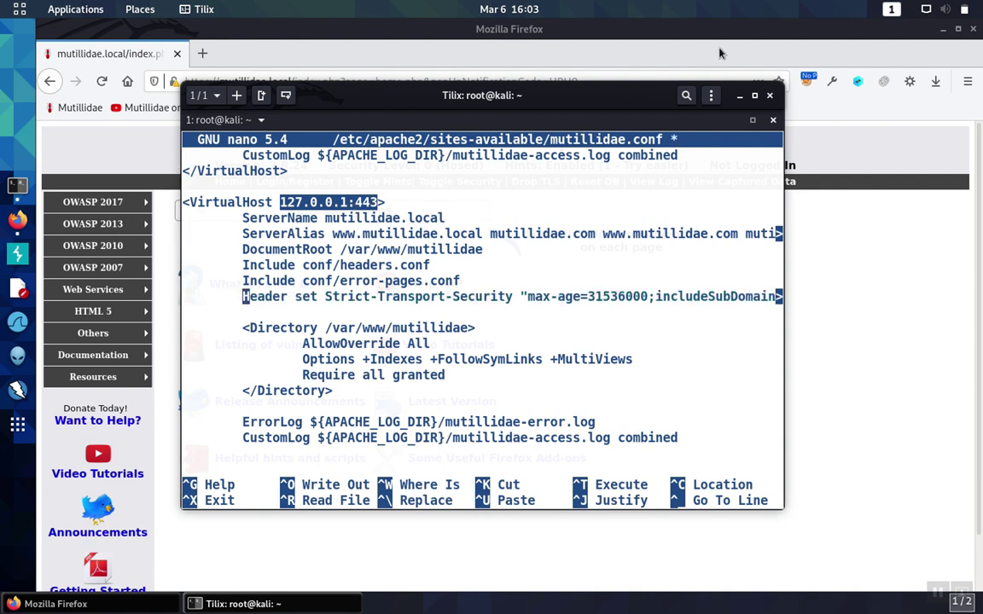
# - Maximize the terminal and append ";preload" after includeSubDomains in the Strict-Transport-Security header value
pyautogui.click(755, 95)
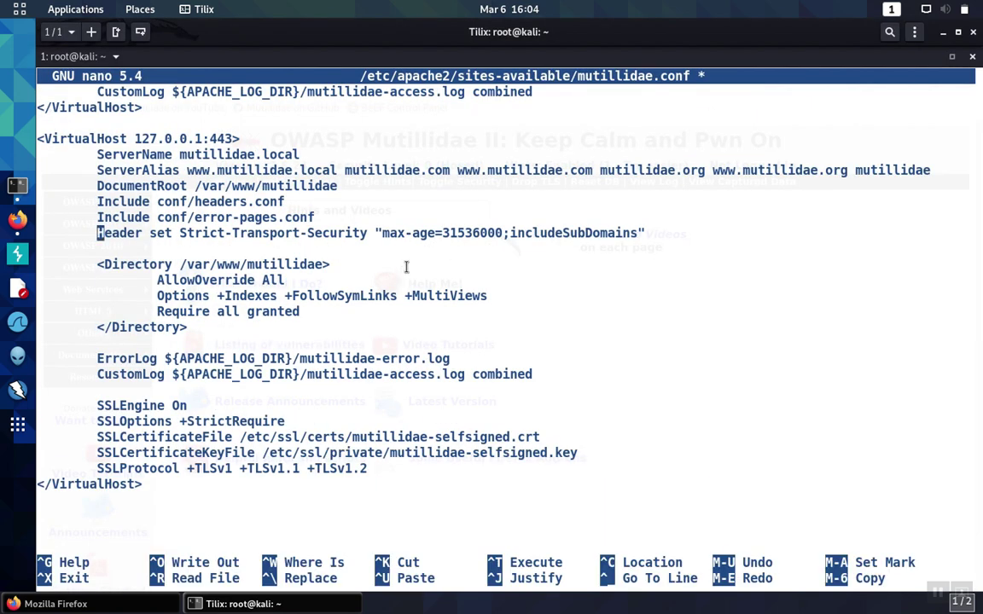
pyautogui.doubleClick(468, 232)
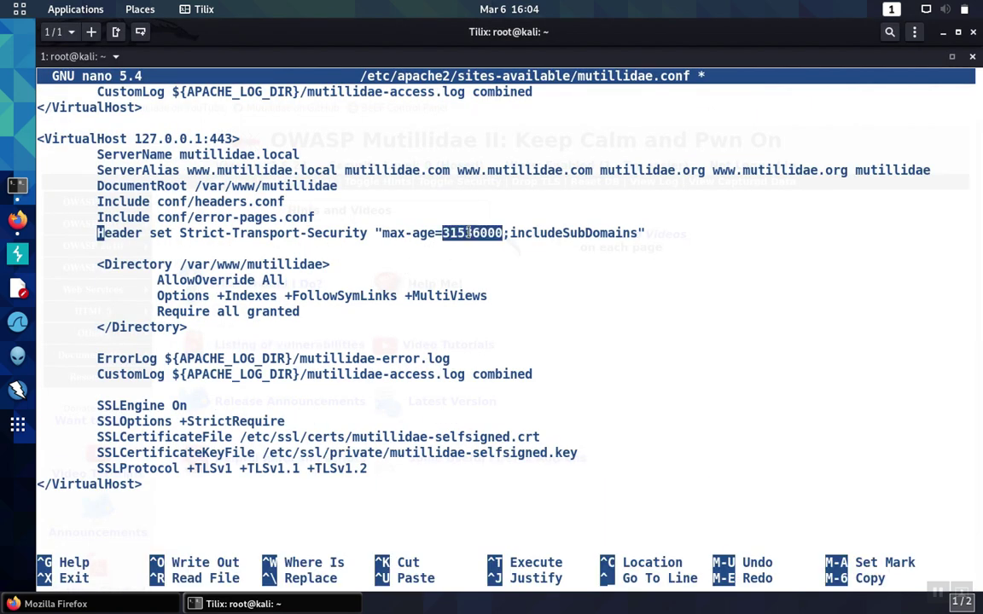
pyautogui.doubleClick(562, 232)
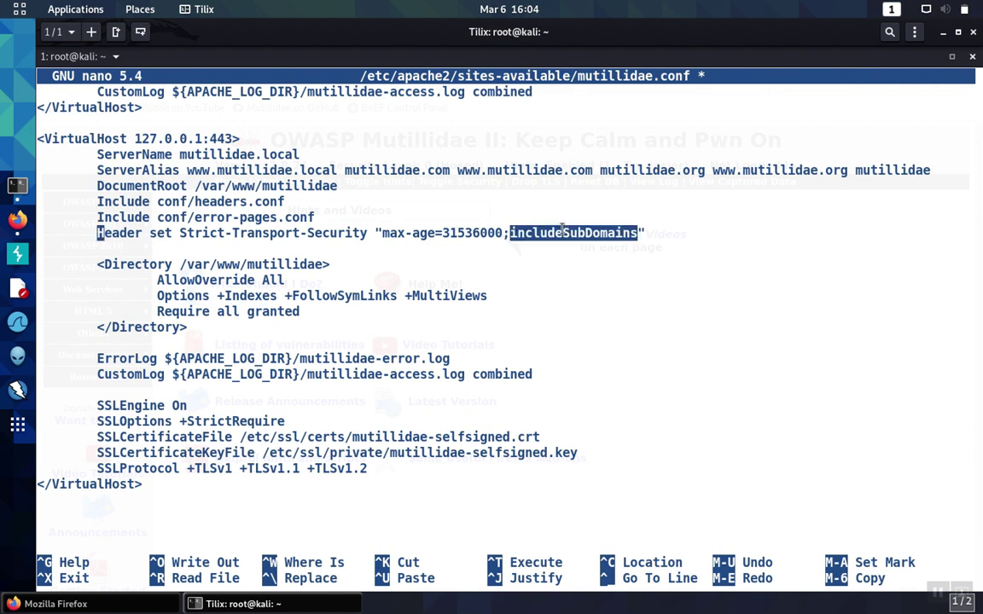
pyautogui.press('End')
pyautogui.write(';preload')
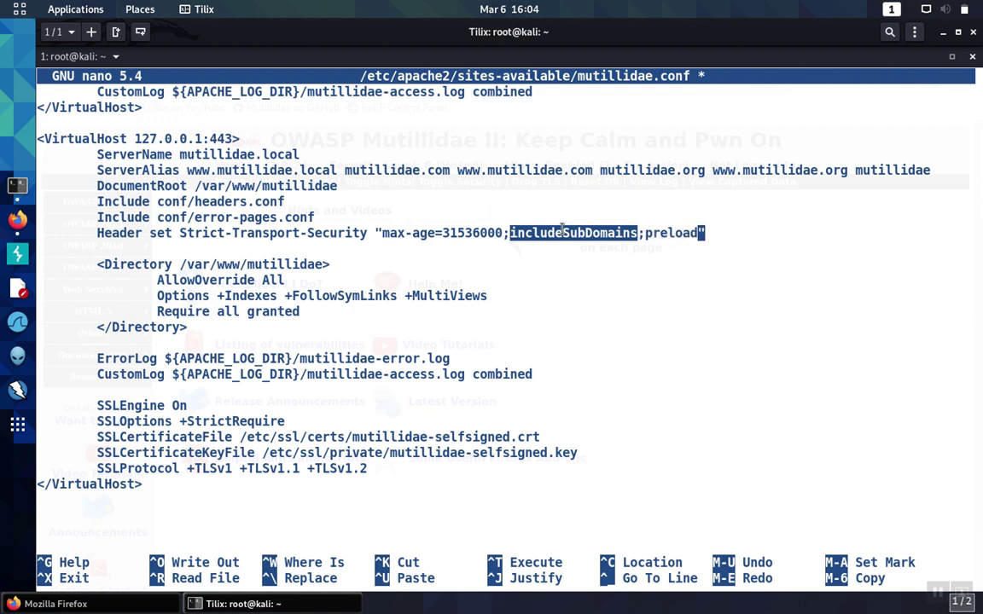
# - Save mutillidae.conf under its existing name and exit nano
pyautogui.hotkey('ctrl', 'x')
pyautogui.press('y')
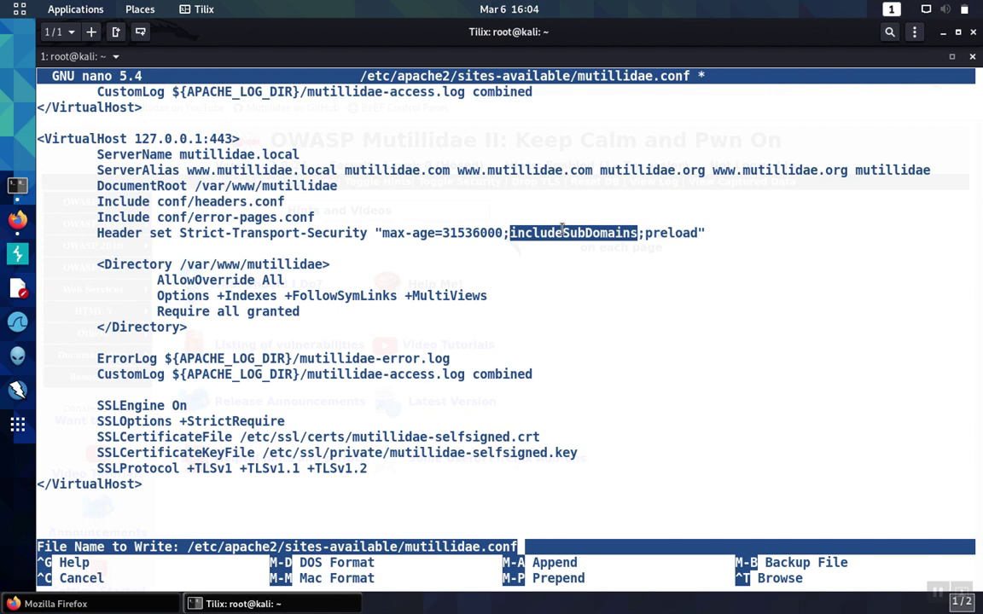
pyautogui.press('Return')
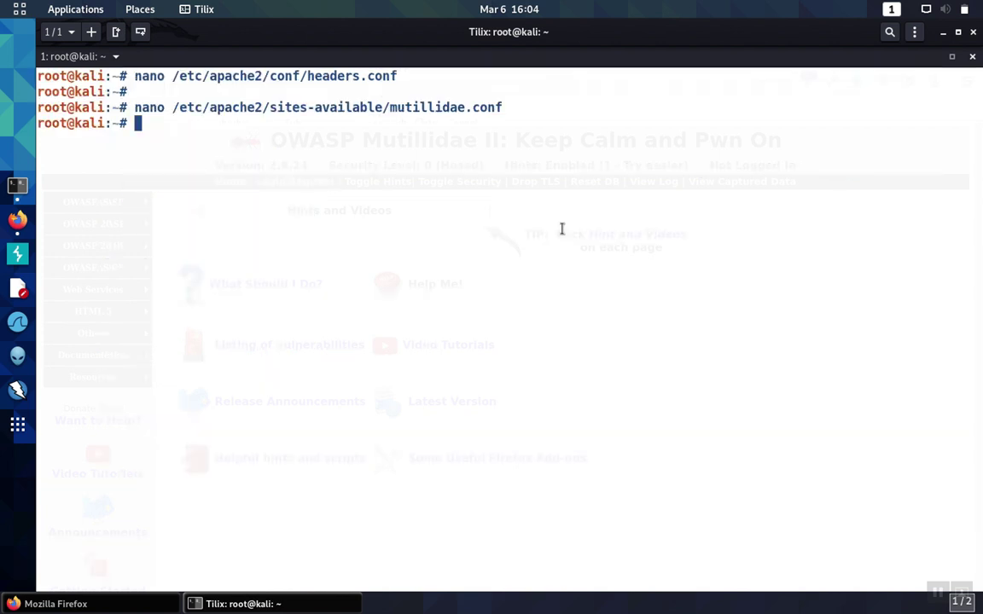
# - Reload the Apache configuration with the command "service apache2 reload"
pyautogui.write('service apache')
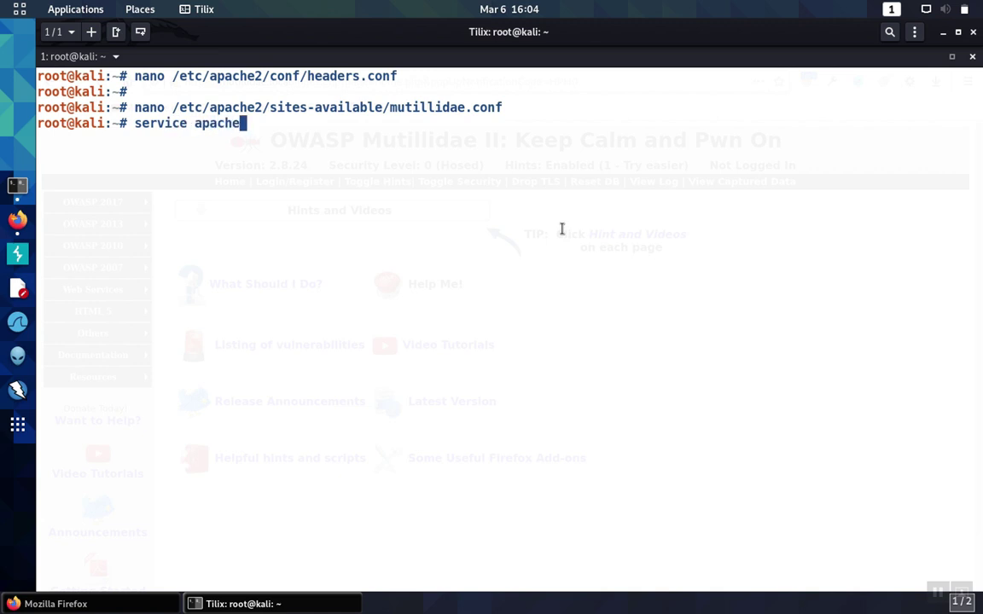
pyautogui.write(' reloa')
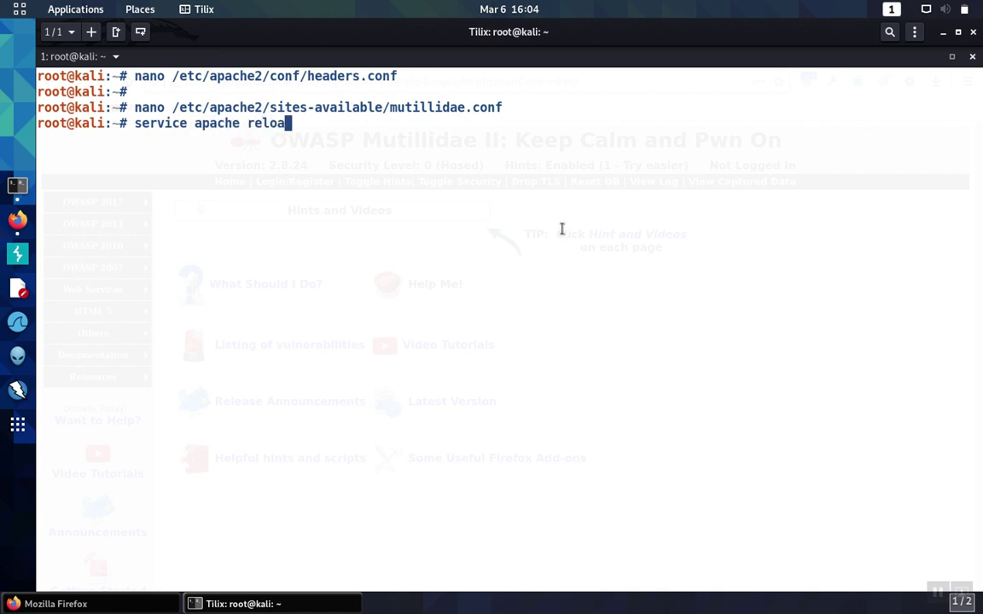
pyautogui.write('d')
pyautogui.hotkey('ctrl', 'Left')
pyautogui.press('Left')
pyautogui.write('2')
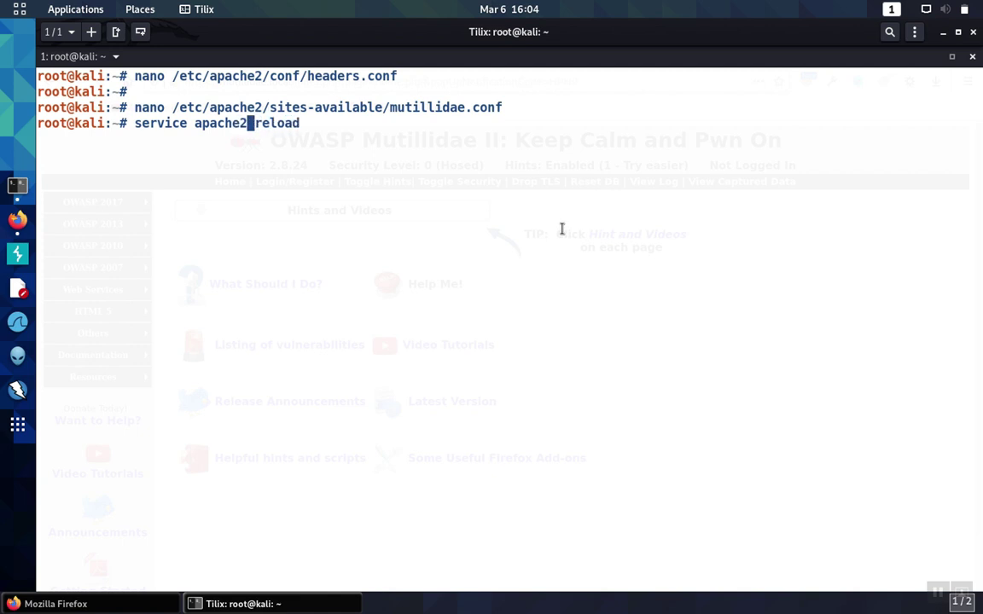
pyautogui.press('Return')
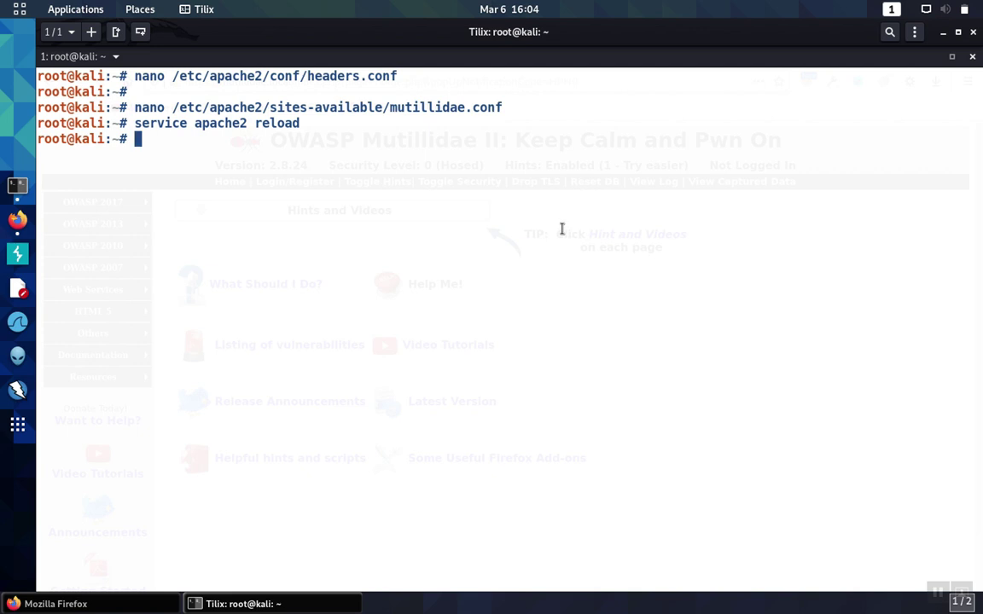
# - Switch to Firefox and open the HTTP Header Live add-on window for the Mutillidae site
pyautogui.hotkey('alt', 'Tab')
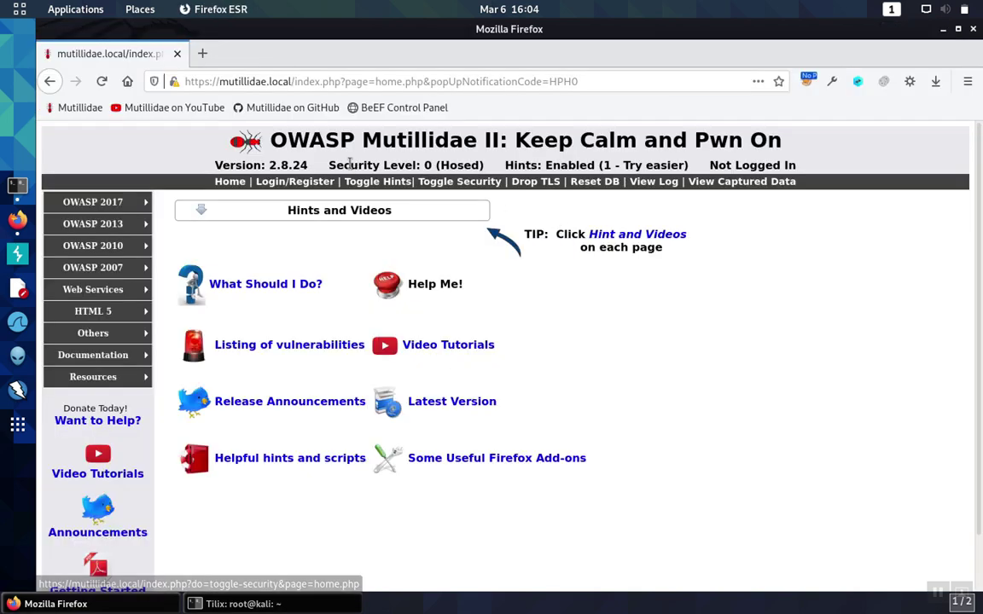
pyautogui.click(859, 83)
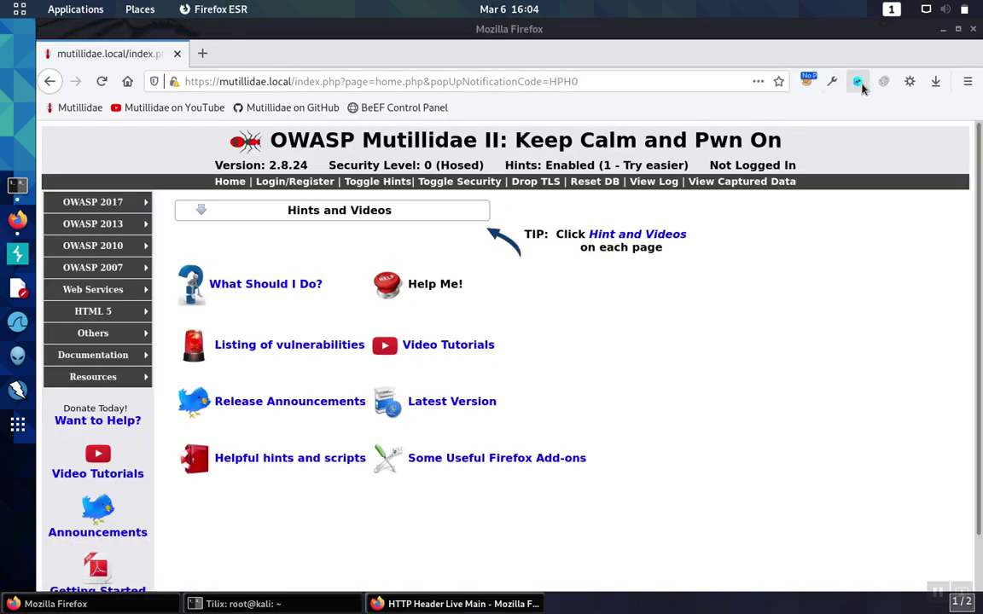
# - Move the HTTP Header Live window clear of the site menu and, with autoscroll off, reload the Mutillidae Home page to capture its headers
pyautogui.moveTo(687, 107); pyautogui.dragTo(855, 124)
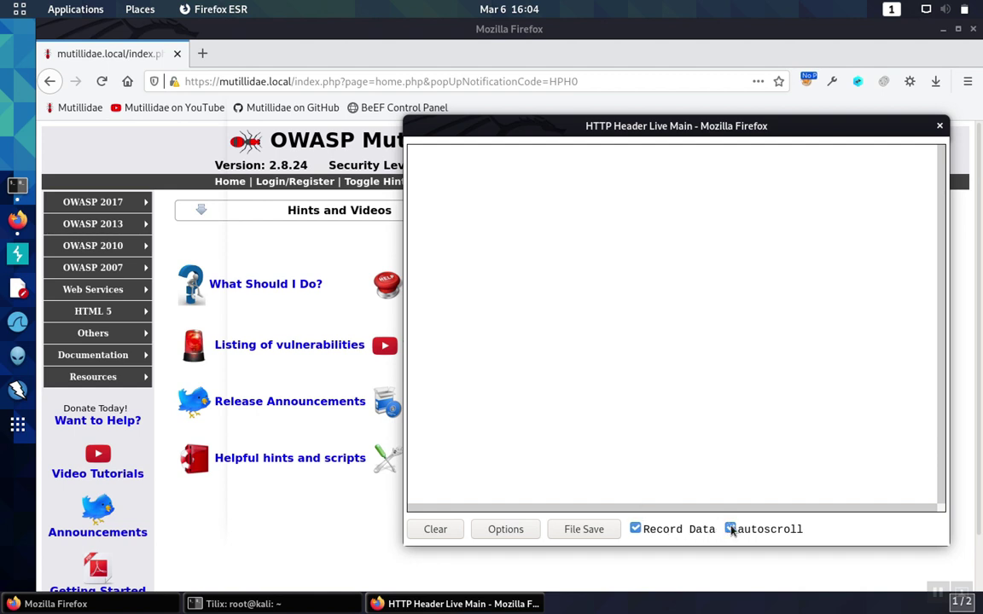
pyautogui.click(230, 181)
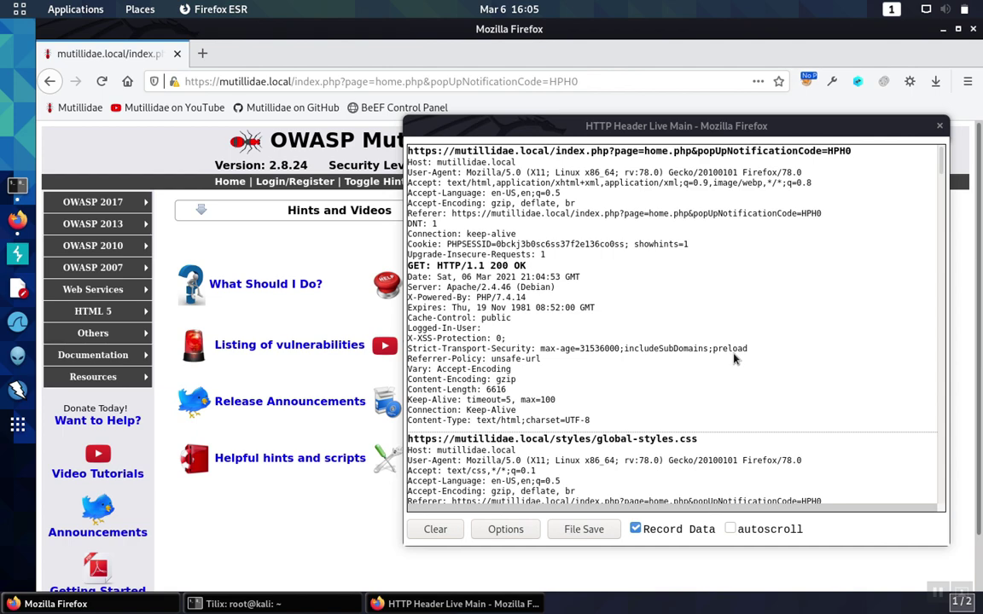
# - Switch to Safari and review the HSTS preload submission requirements on hstspreload.org, highlighting the rule about serving all subdomains over HTTPS
pyautogui.hotkey('ctrl', 'Left')
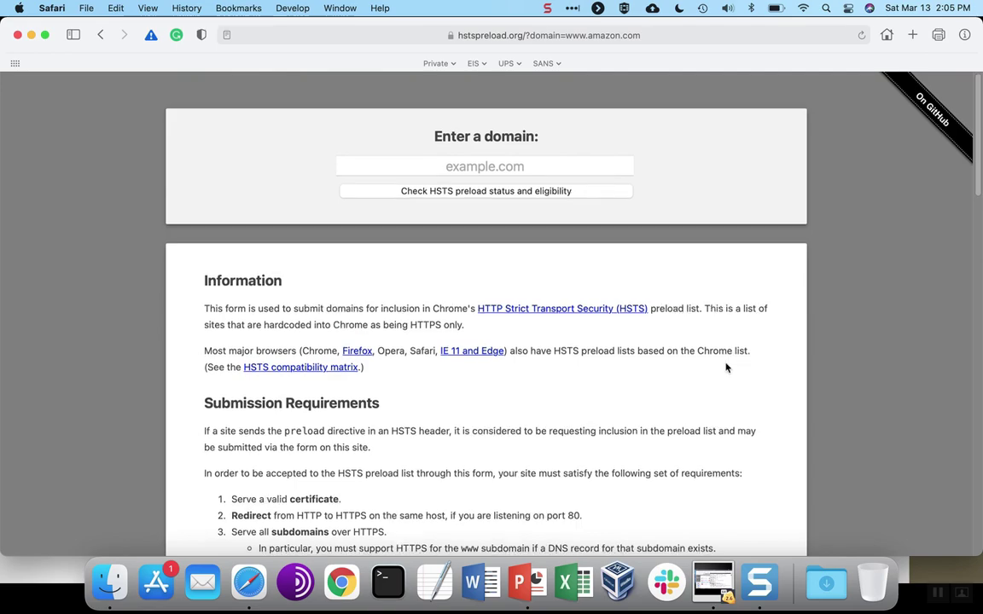
pyautogui.scroll(-3, 733, 354)
pyautogui.scroll(-2, 727, 368)
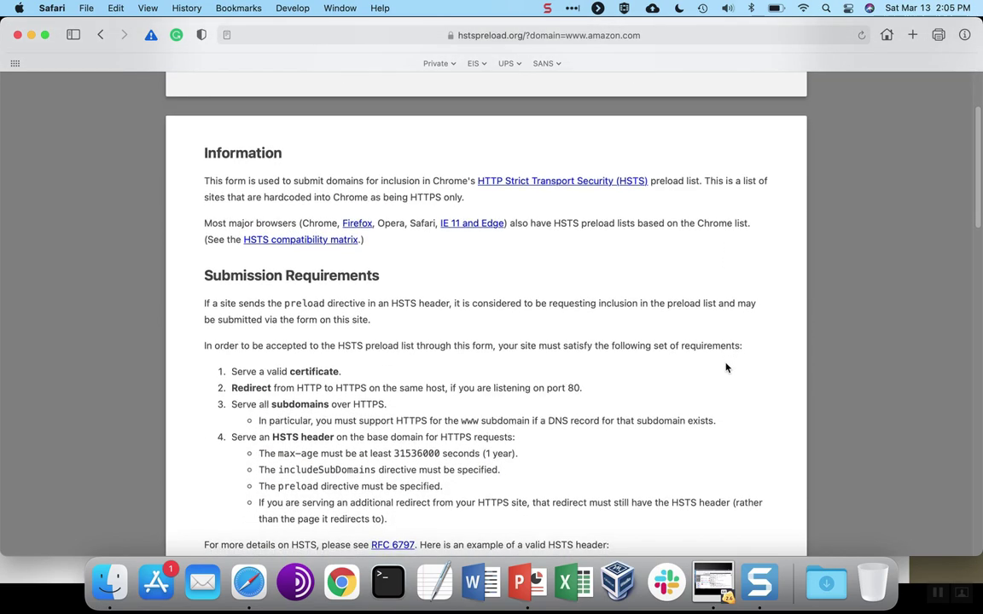
pyautogui.scroll(-1, 726, 368)
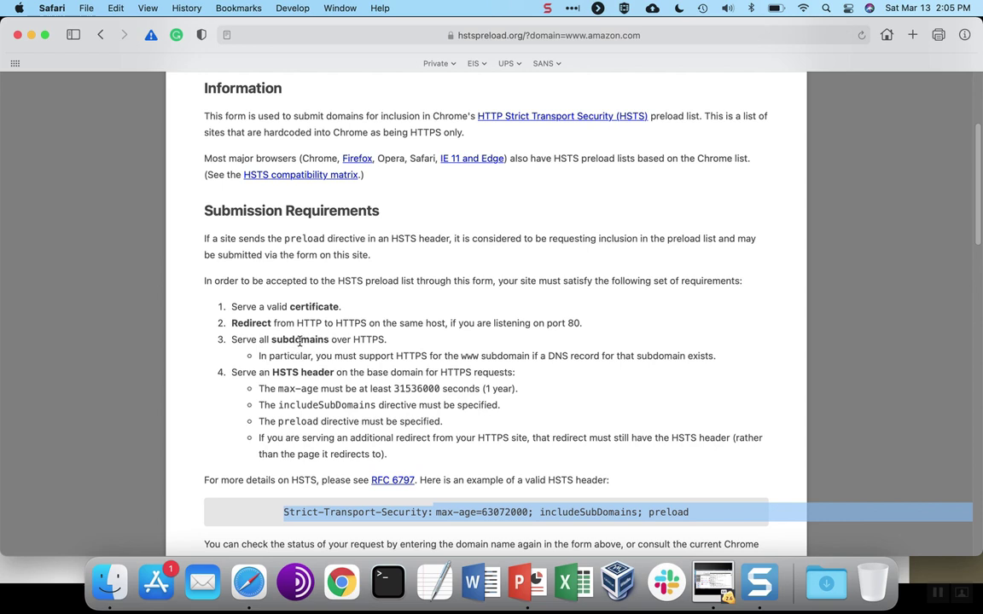
pyautogui.tripleClick(299, 342)
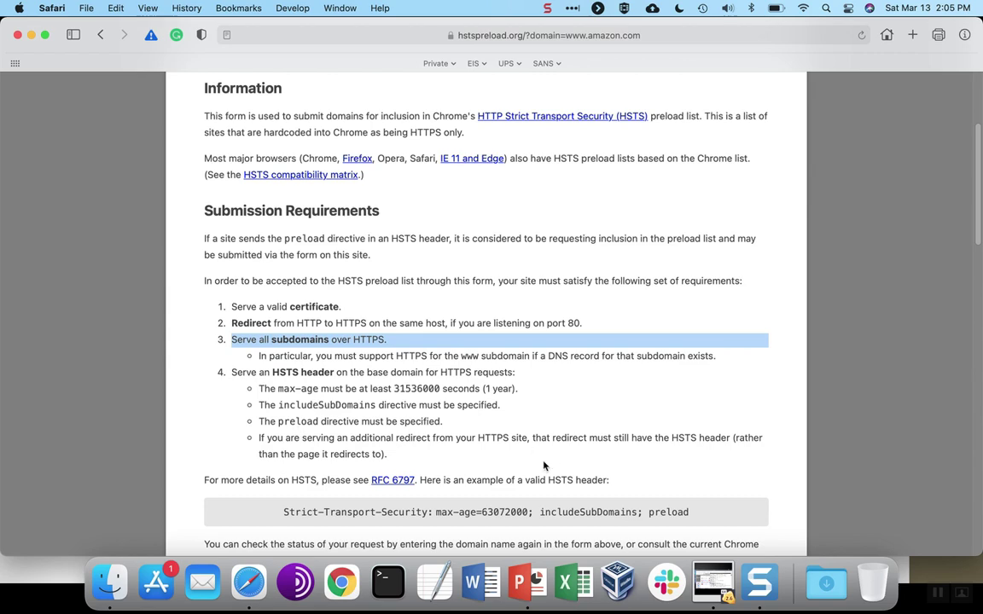
# - Examine the example Strict-Transport-Security header and the minimum max-age requirement, highlighting each, and return to the domain check form
pyautogui.scroll(-5, 545, 465)
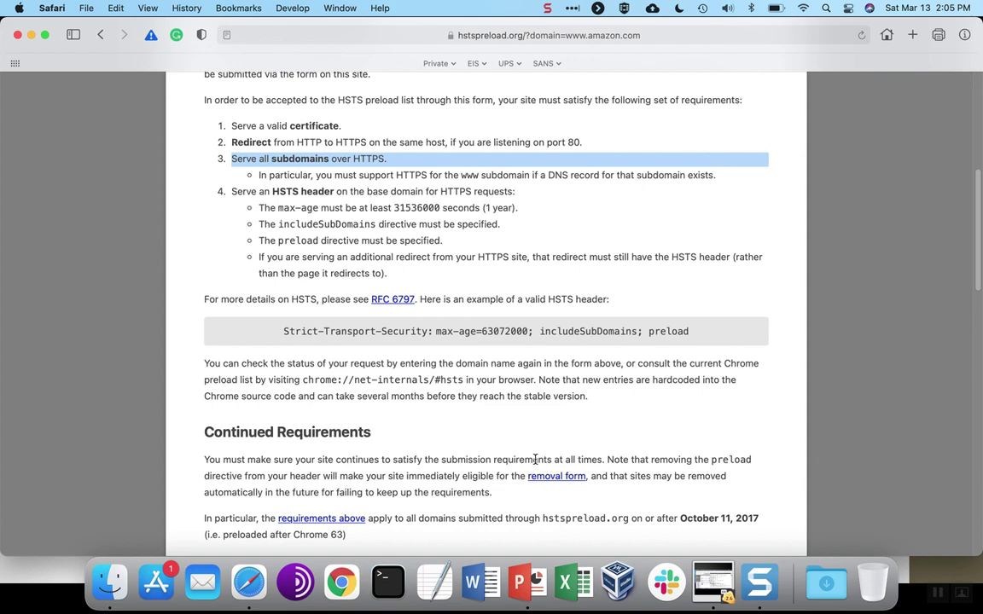
pyautogui.moveTo(283, 329); pyautogui.dragTo(693, 338)
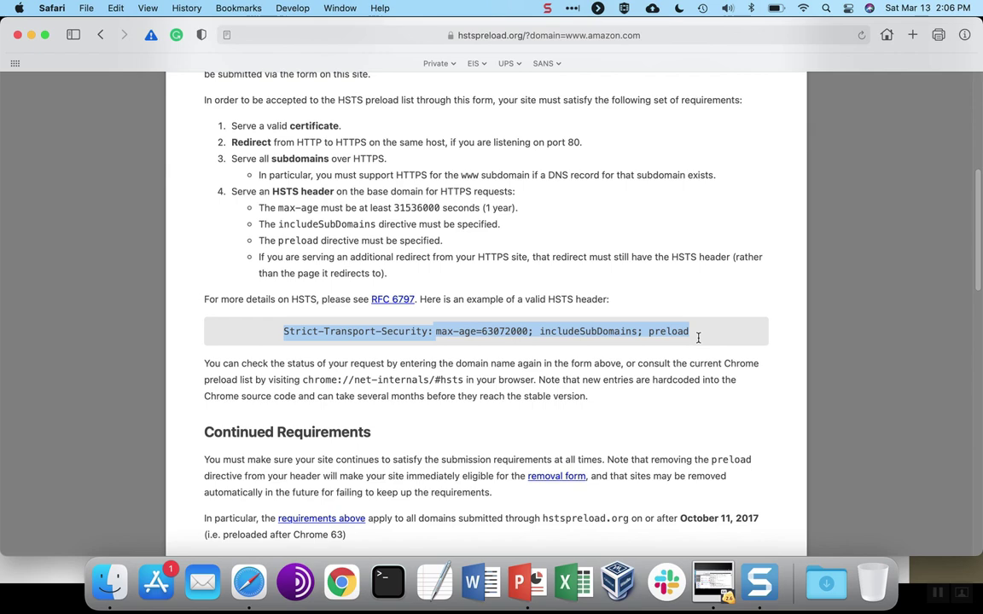
pyautogui.click(698, 338)
pyautogui.scroll(2, 692, 317)
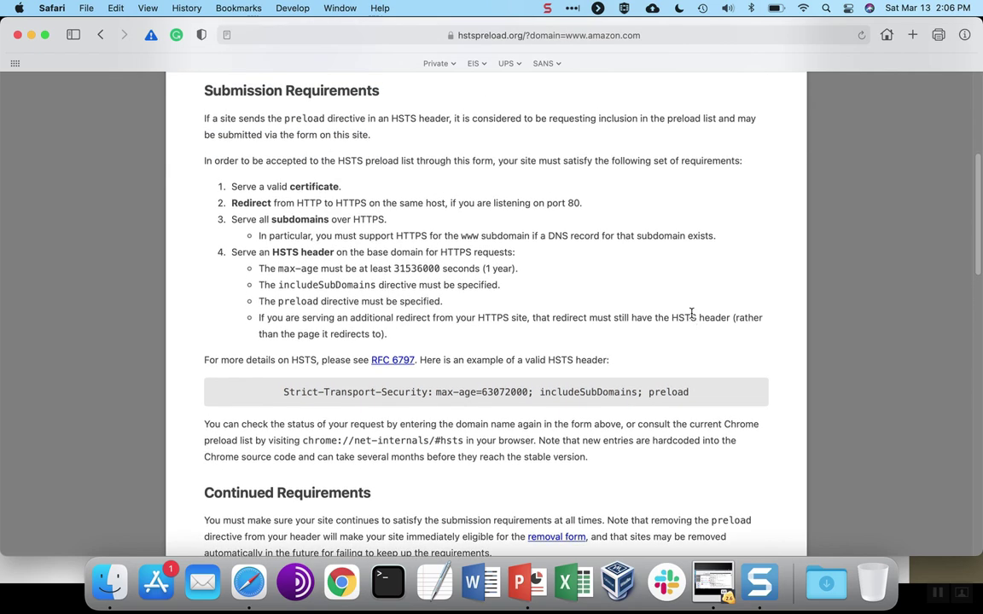
pyautogui.tripleClick(427, 269)
pyautogui.doubleClick(428, 268)
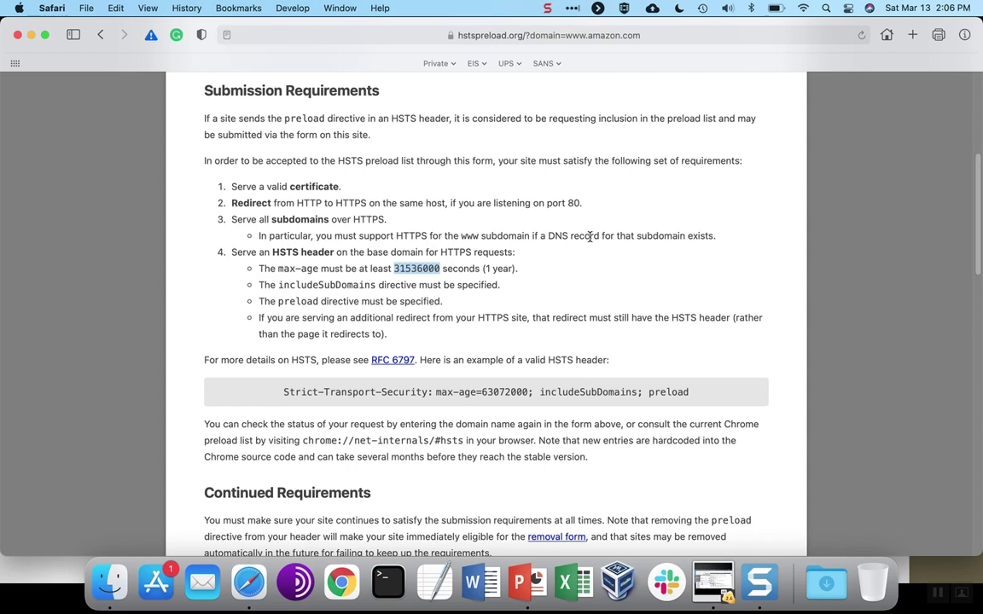
pyautogui.scroll(5, 588, 236)
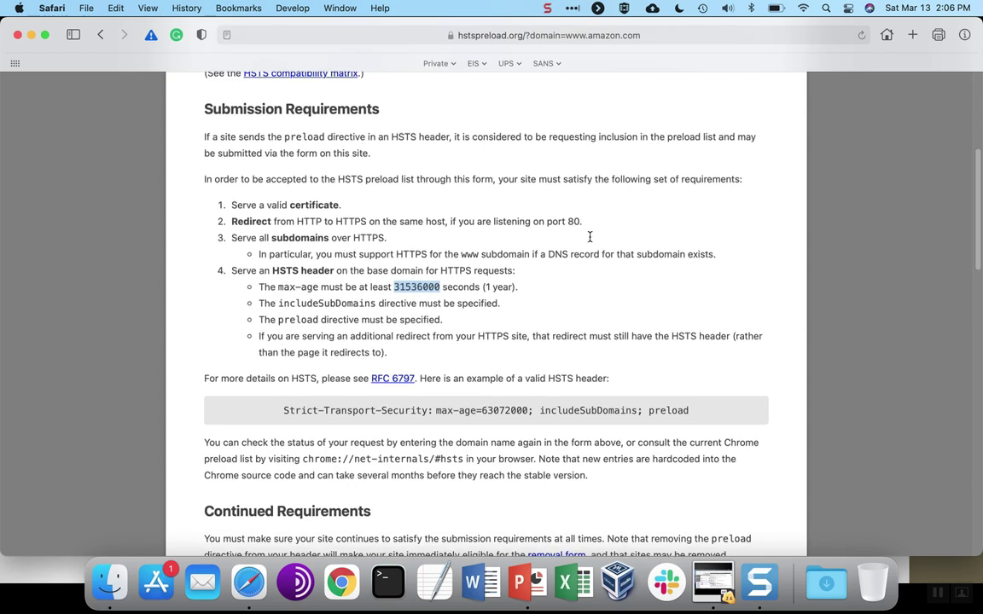
pyautogui.scroll(3, 589, 236)
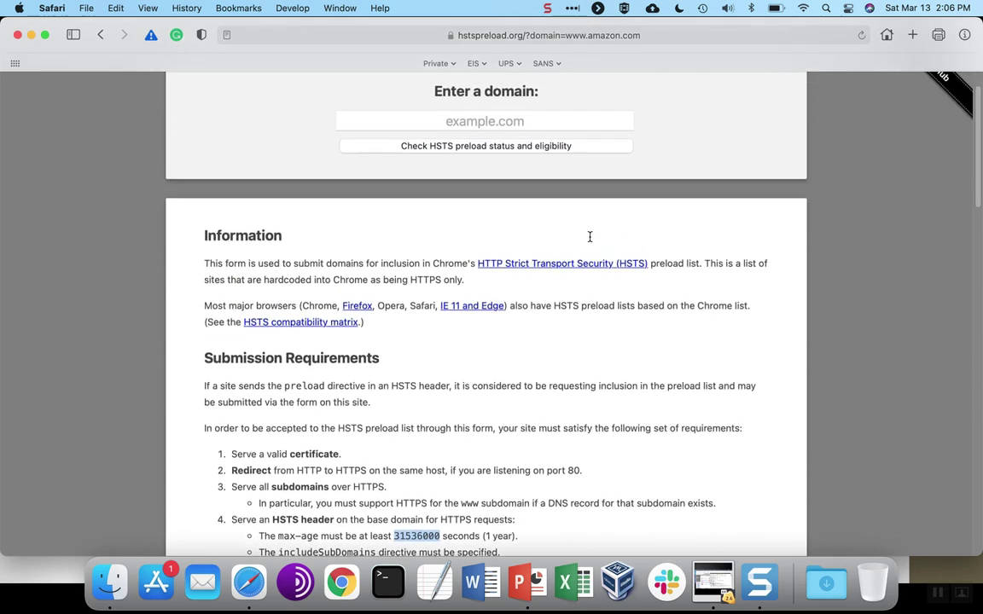